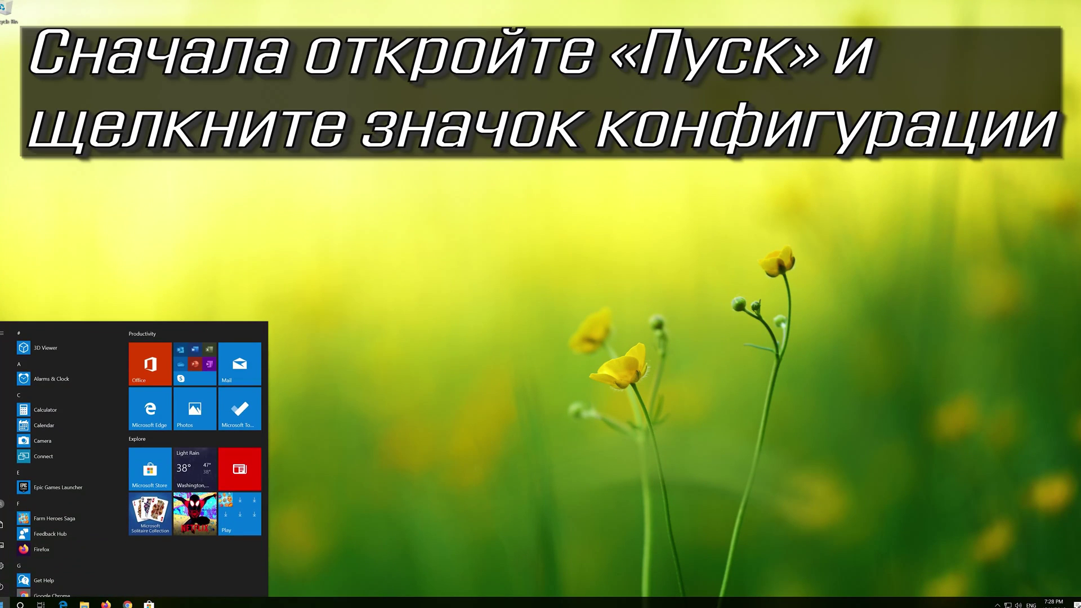
Open Windows Settings from the Start menu and go to the System section
mouse_move(2, 566)
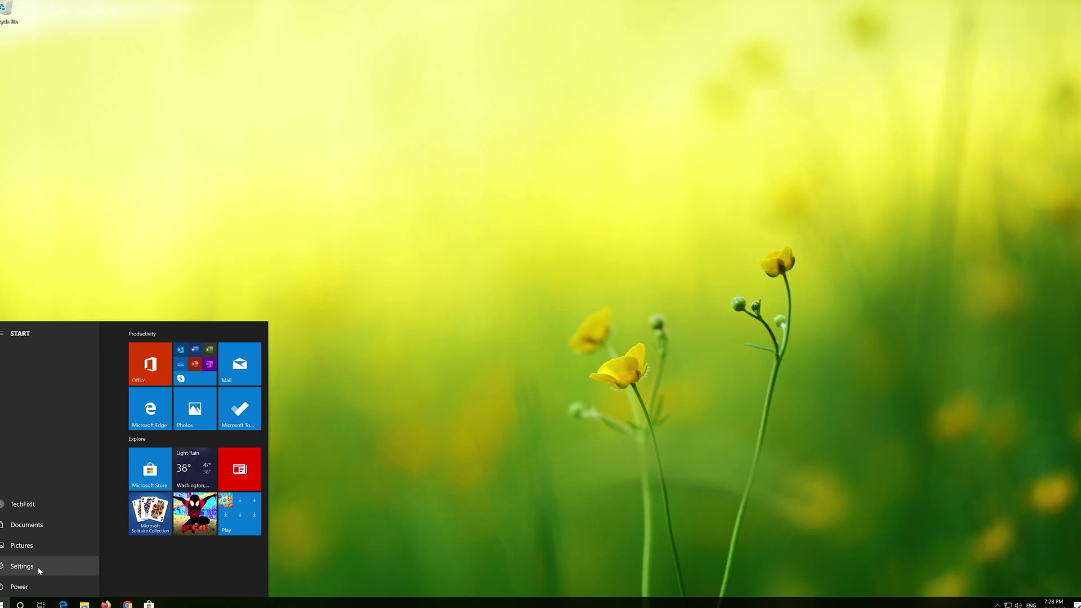
click(38, 566)
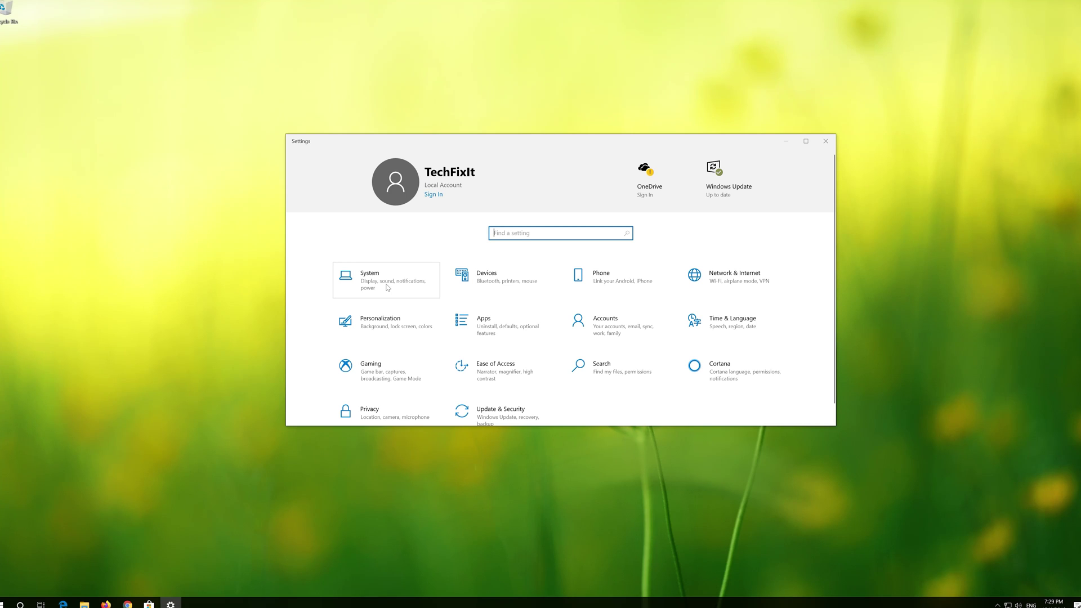
click(387, 288)
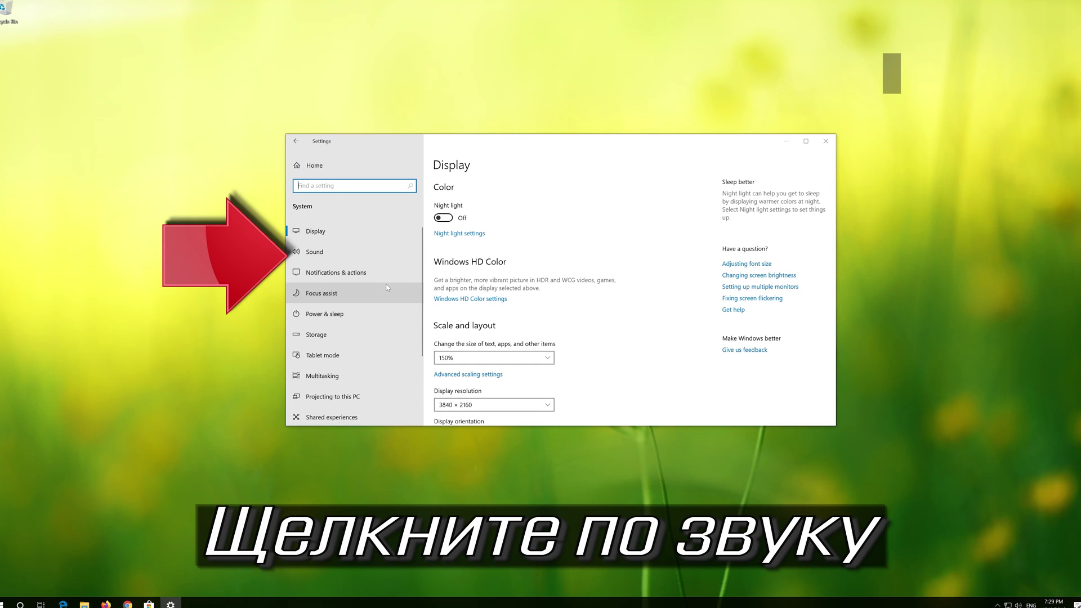
Keep Speakers as the Sound output device and run the audio playback troubleshooter
click(345, 252)
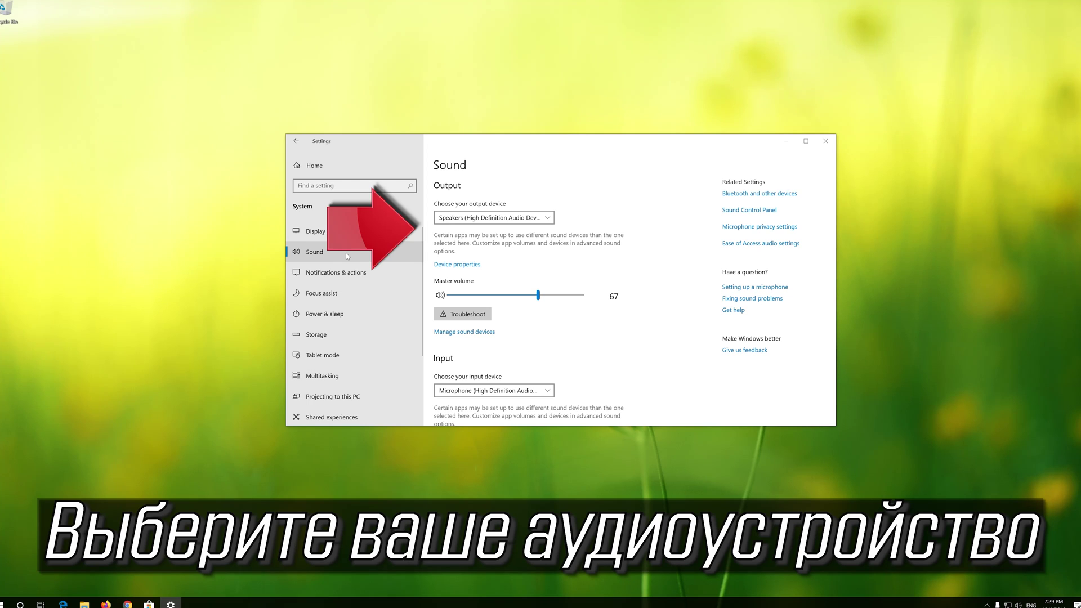
click(471, 218)
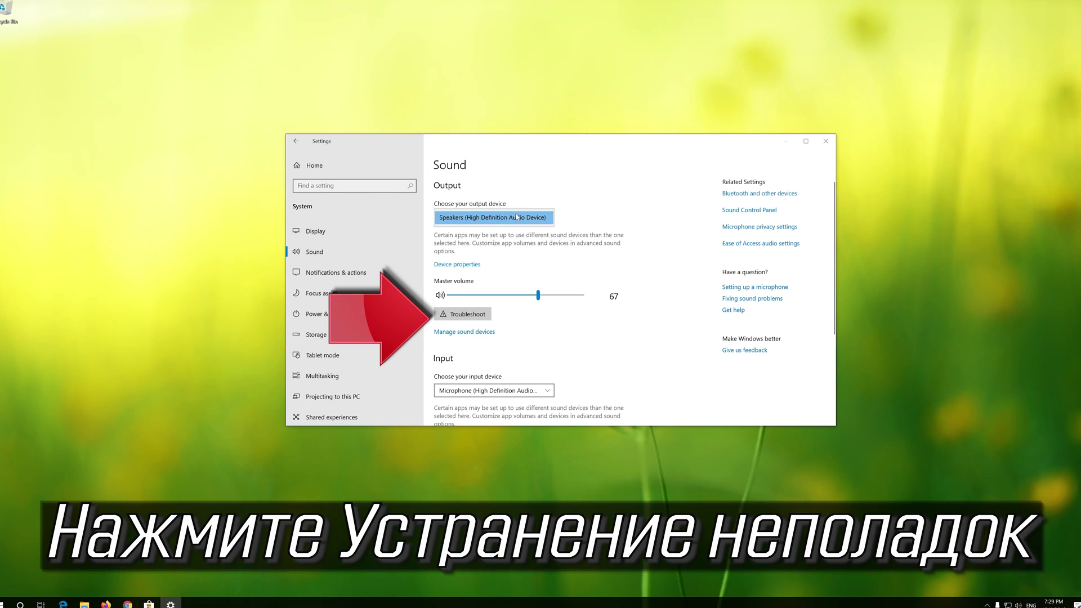
click(467, 319)
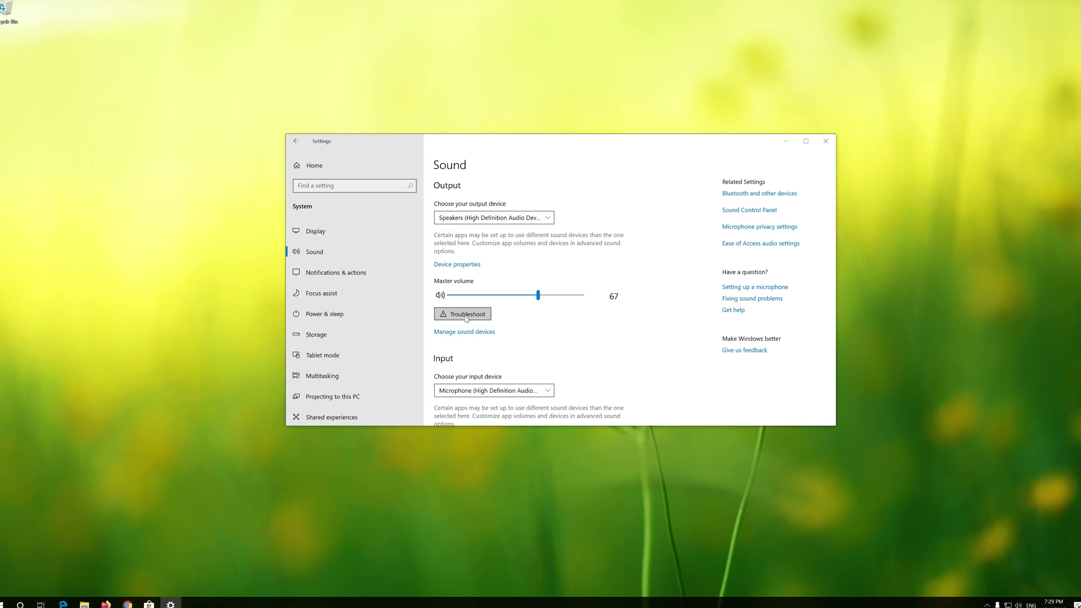
click(466, 319)
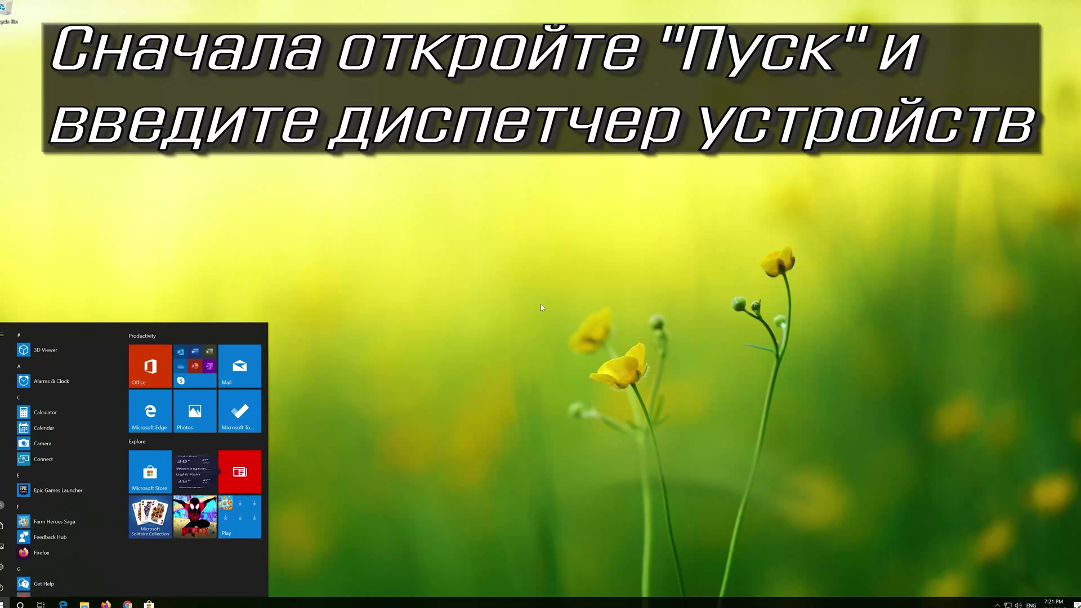
Search for 'device manager', open it and centre its window
text(device manager)
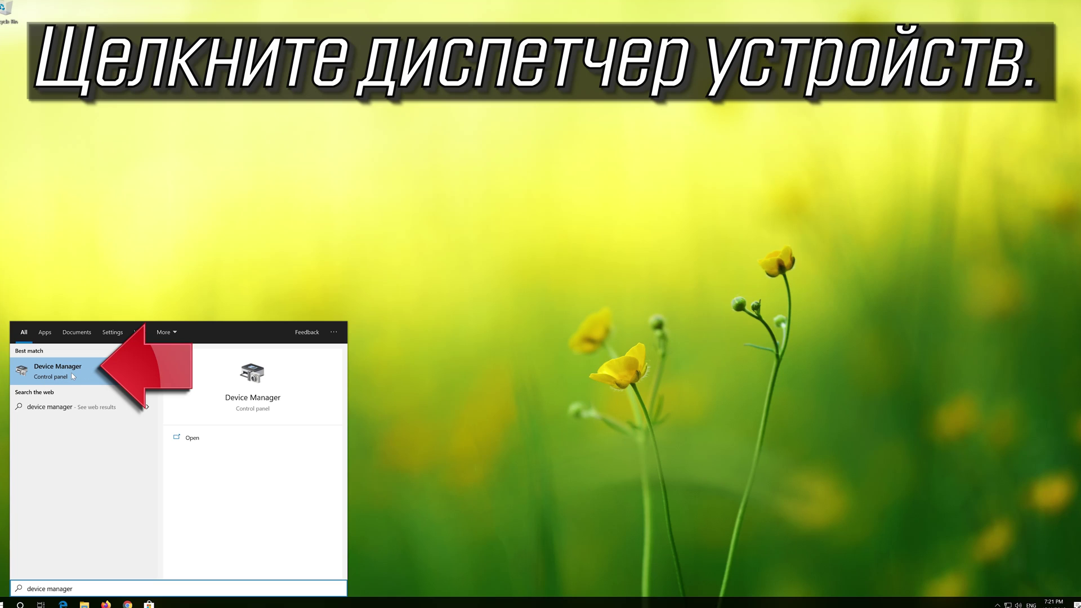
click(73, 376)
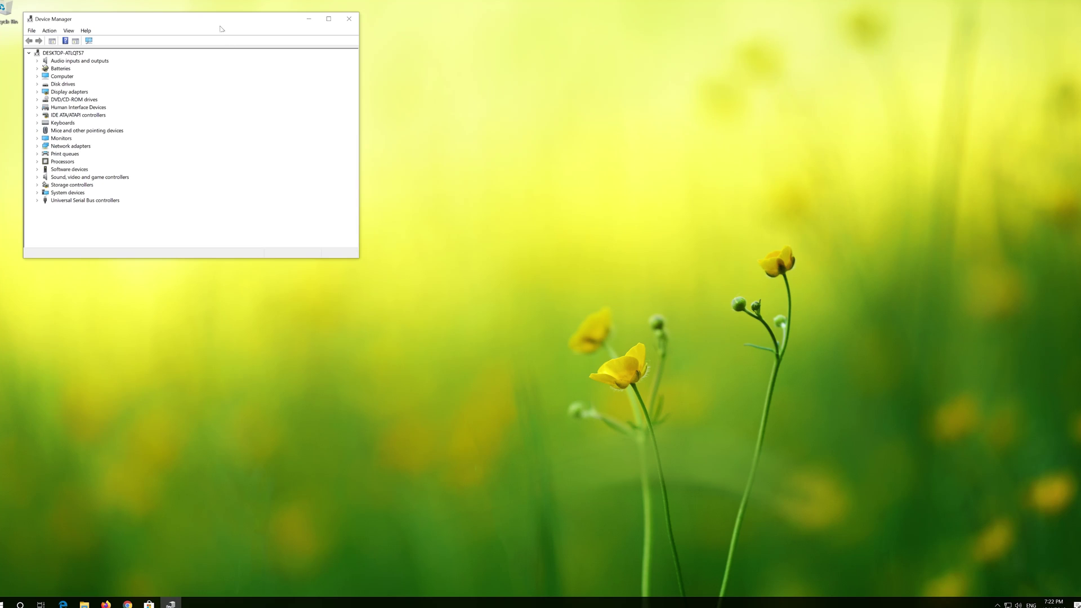
drag(222, 29, 527, 149)
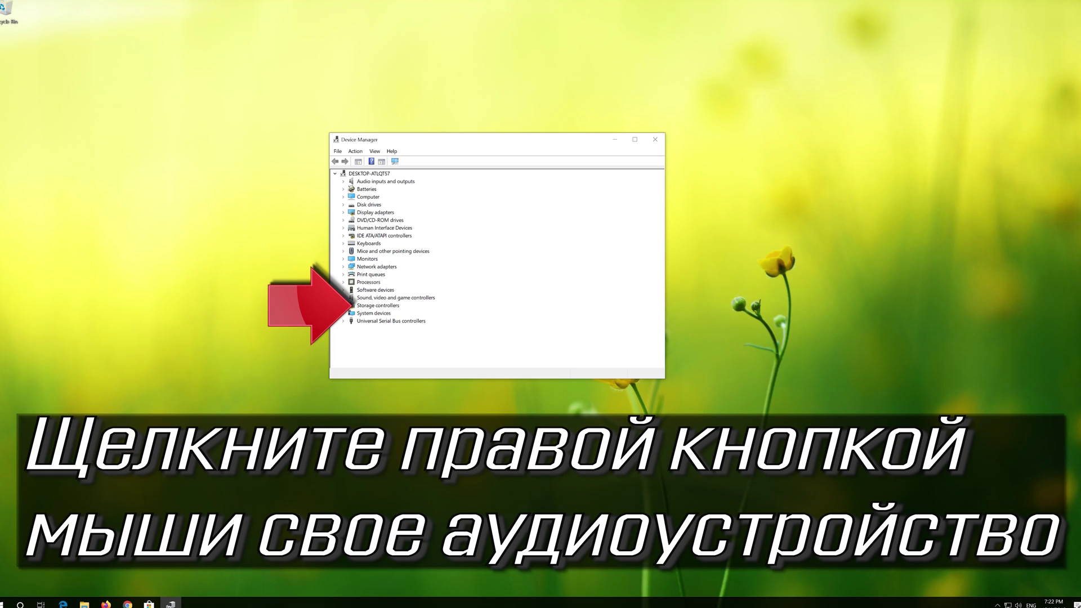
Expand Sound, video and game controllers and start updating the High Definition Audio Device driver
click(342, 297)
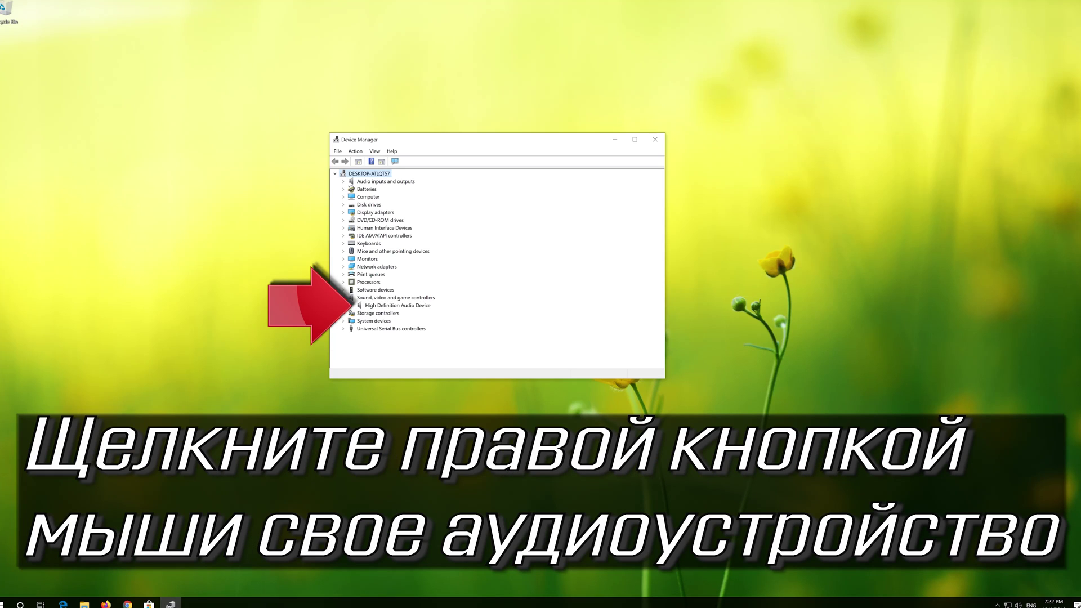
click(377, 305)
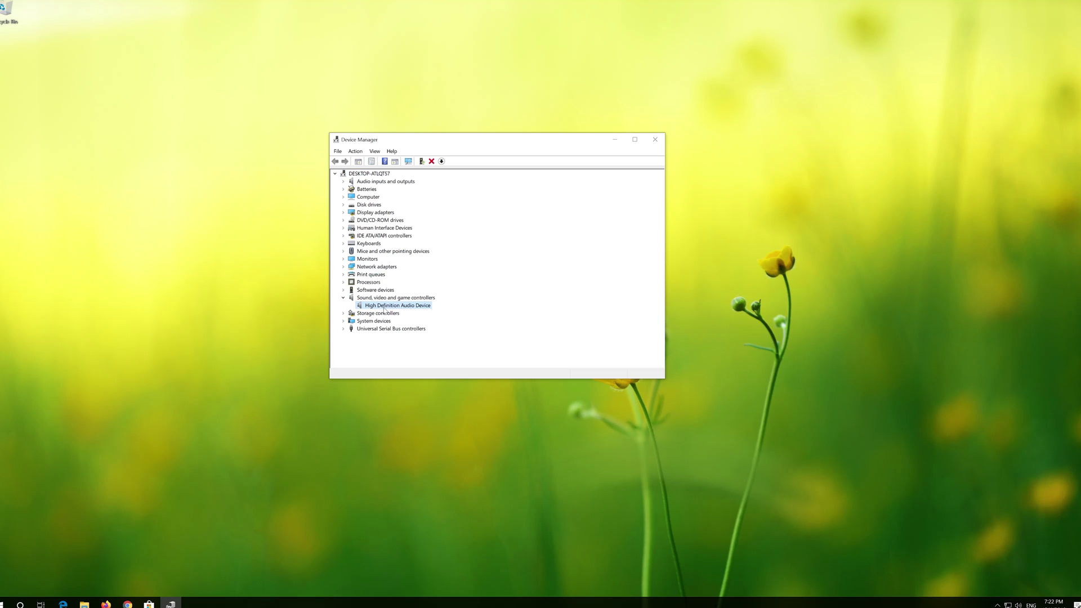
right_click(413, 307)
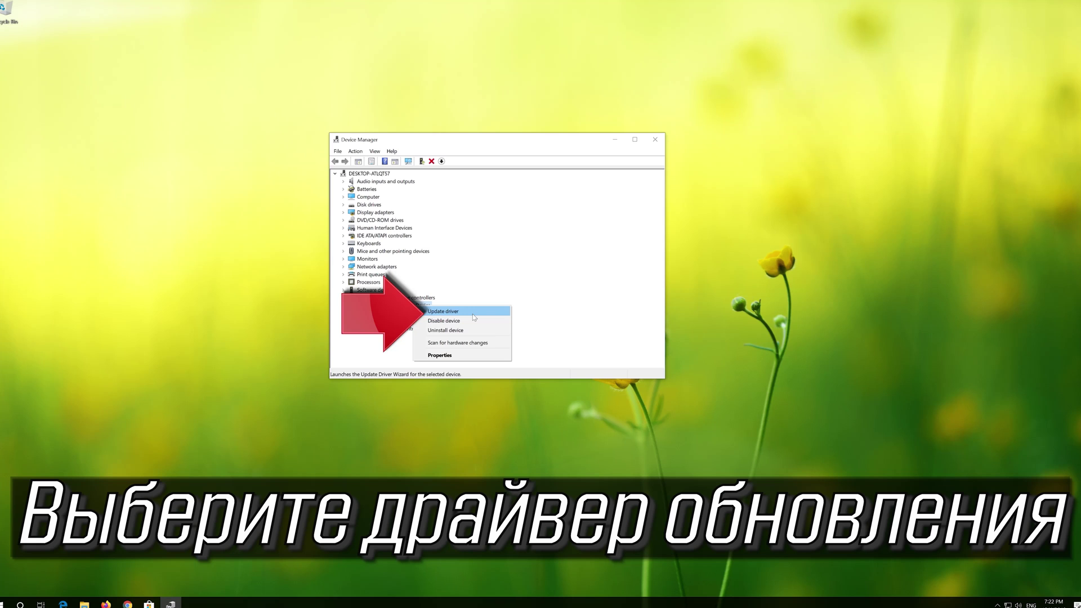
click(474, 317)
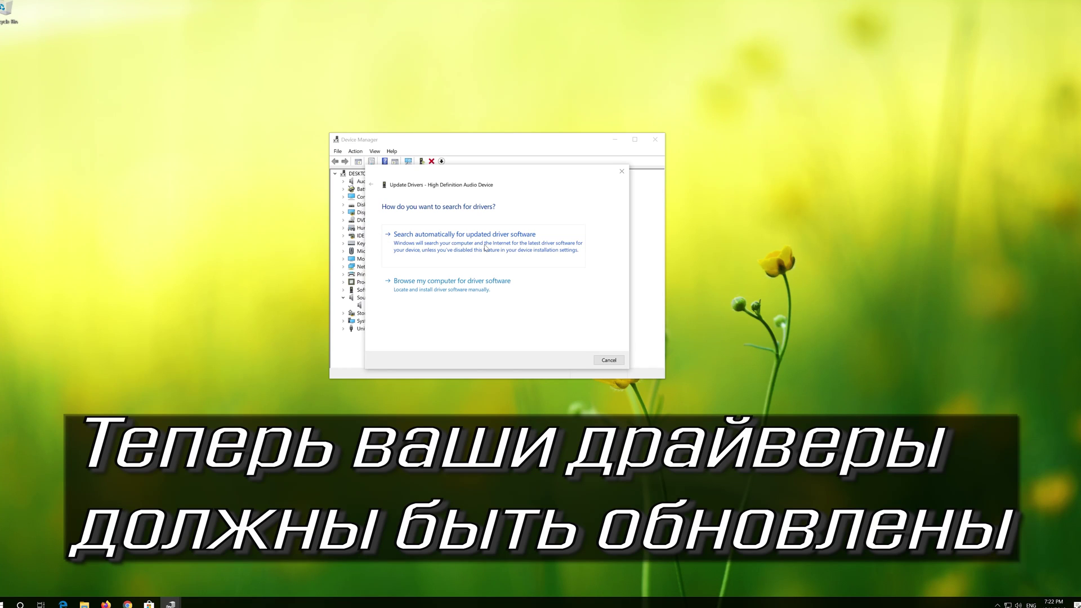
Let Windows search automatically for an updated High Definition Audio Device driver
click(485, 246)
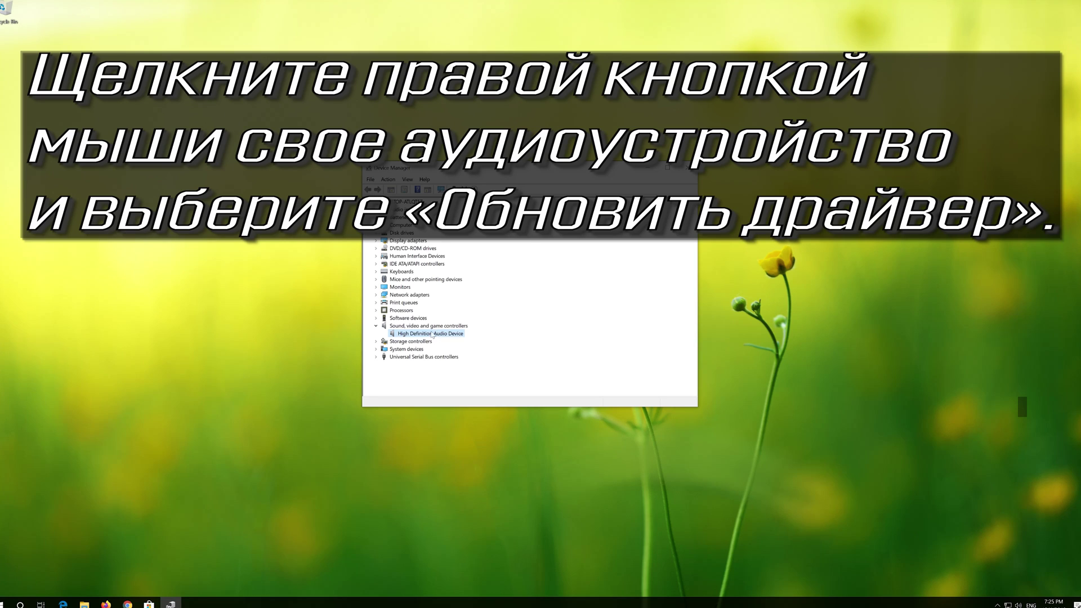
Restart the driver update and browse this computer to pick from the available drivers list
right_click(432, 336)
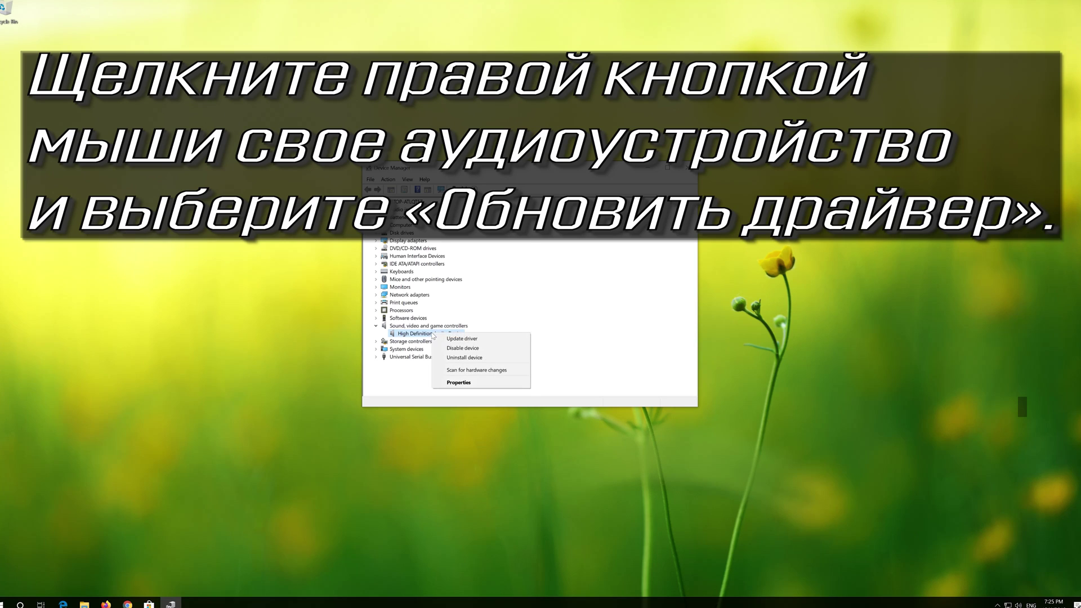
click(506, 340)
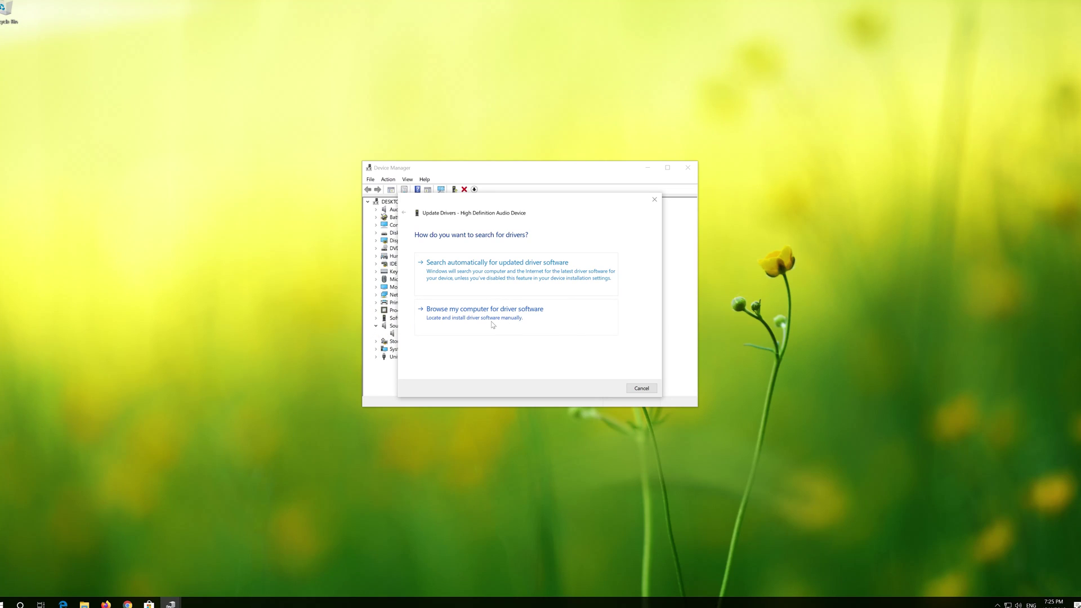
click(492, 324)
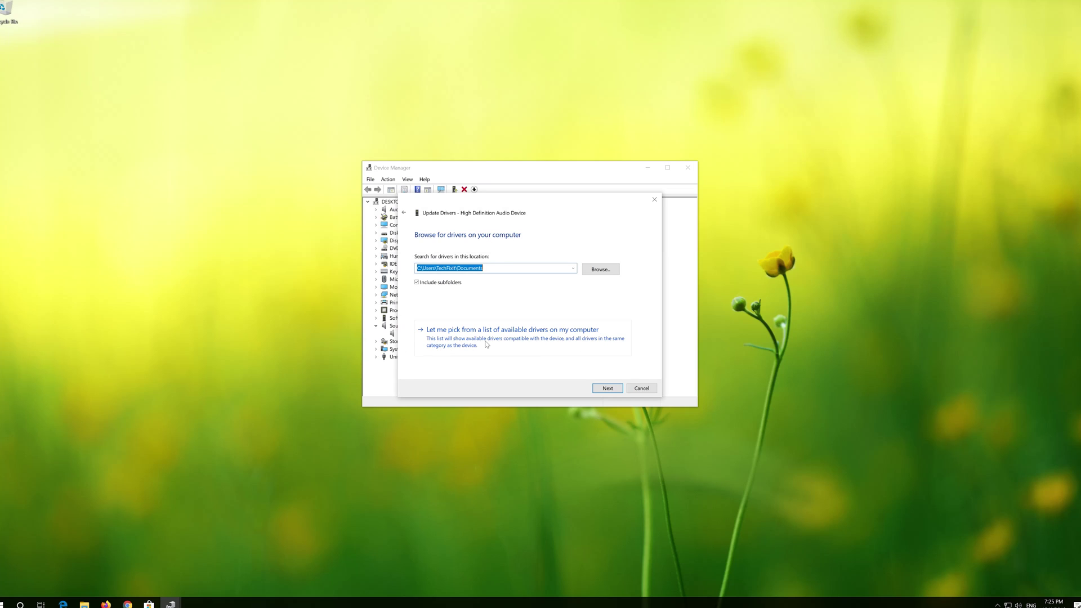
click(525, 347)
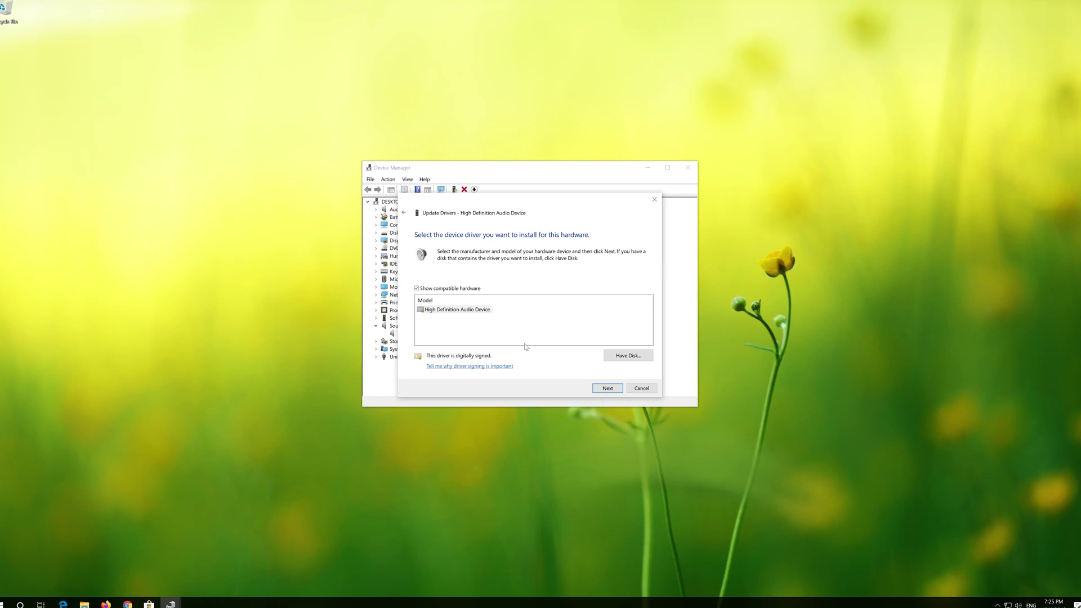
Install the High Definition Audio Device driver from the list, accepting the warning, and close the wizard
click(465, 311)
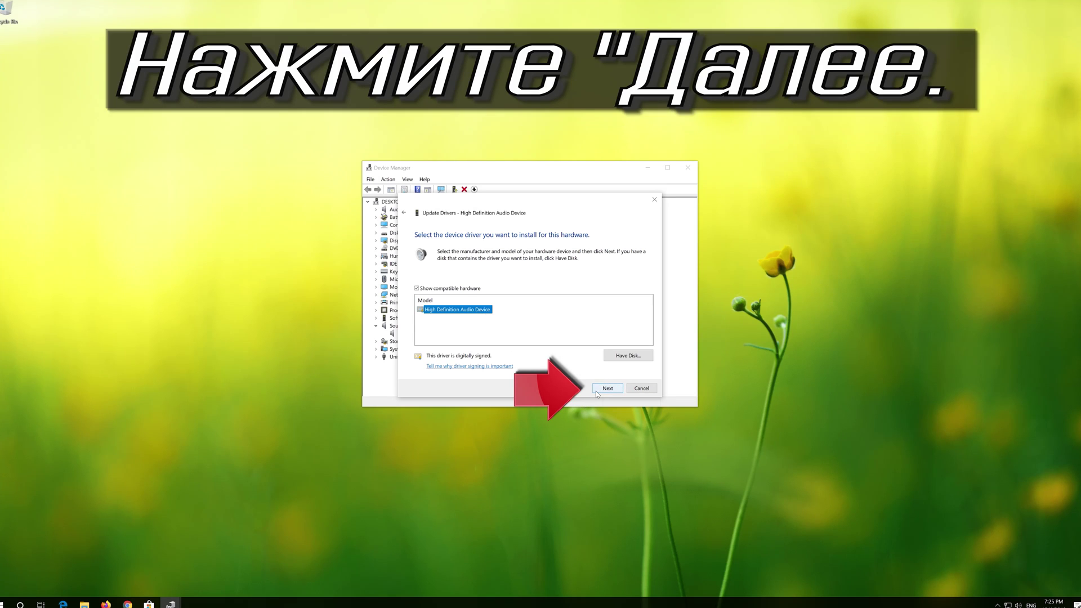
click(595, 390)
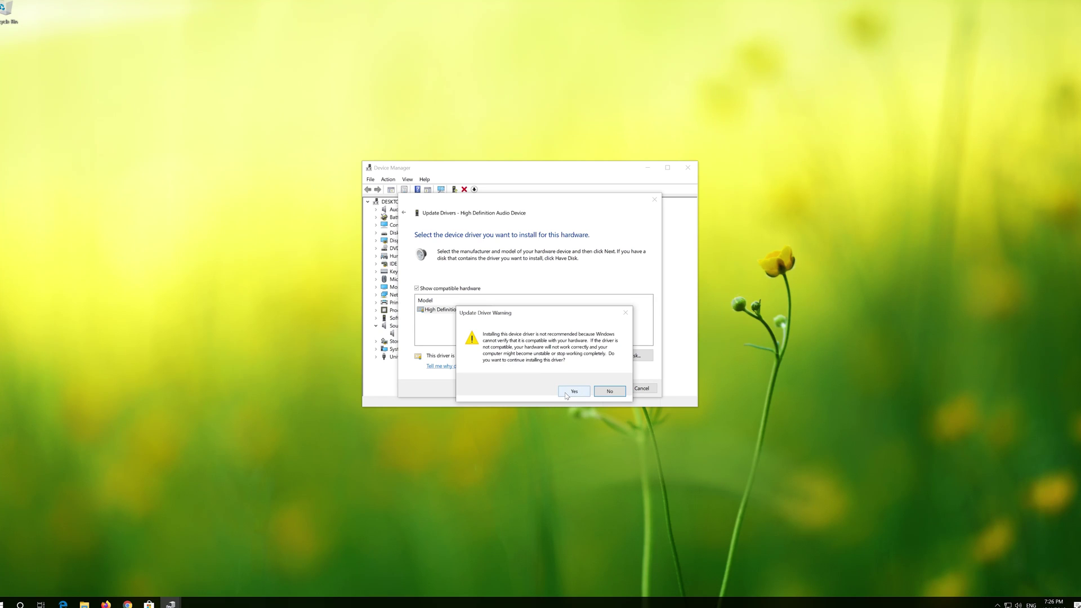
click(566, 393)
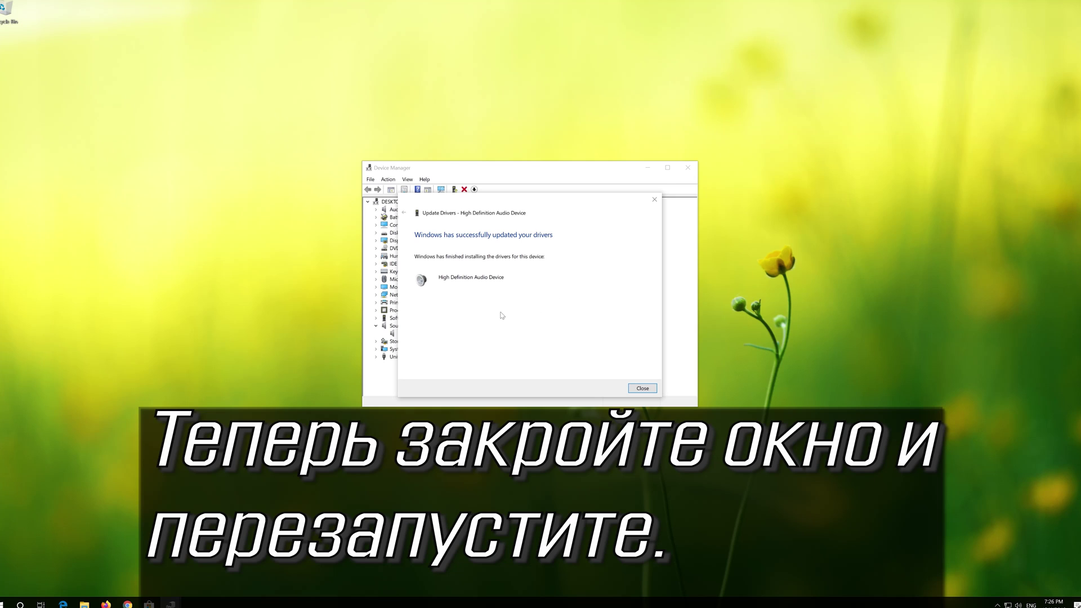
click(642, 388)
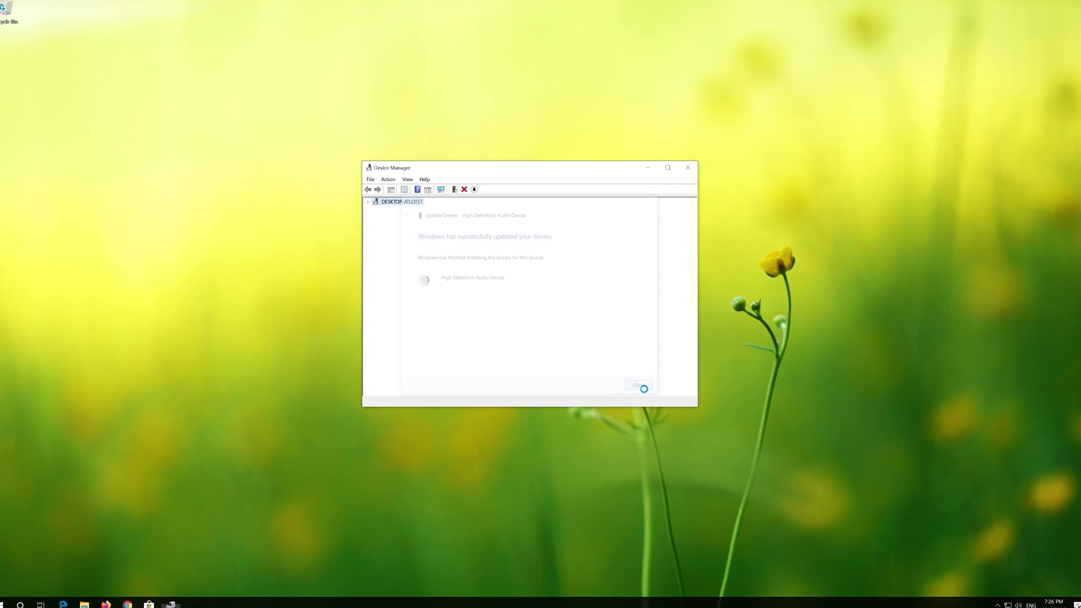
Close Device Manager and show the Start menu's power options
click(689, 169)
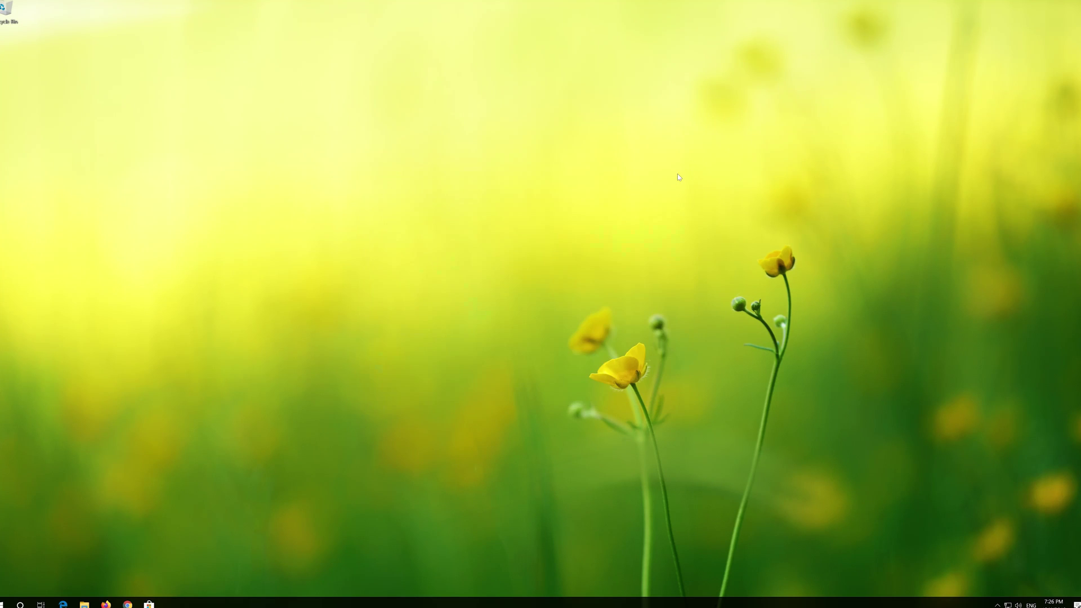
click(4, 602)
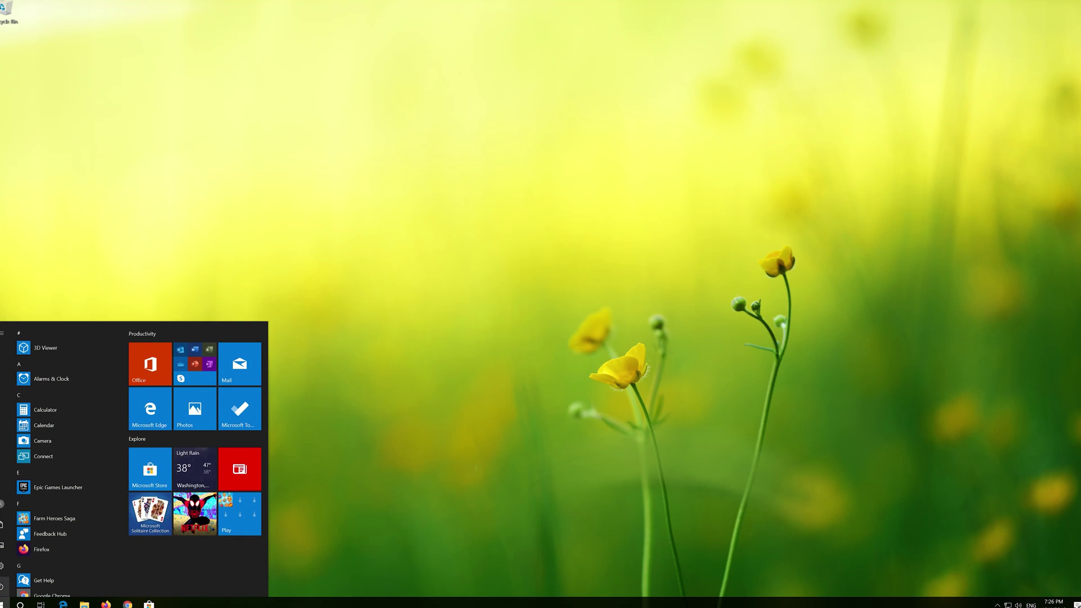
click(2, 586)
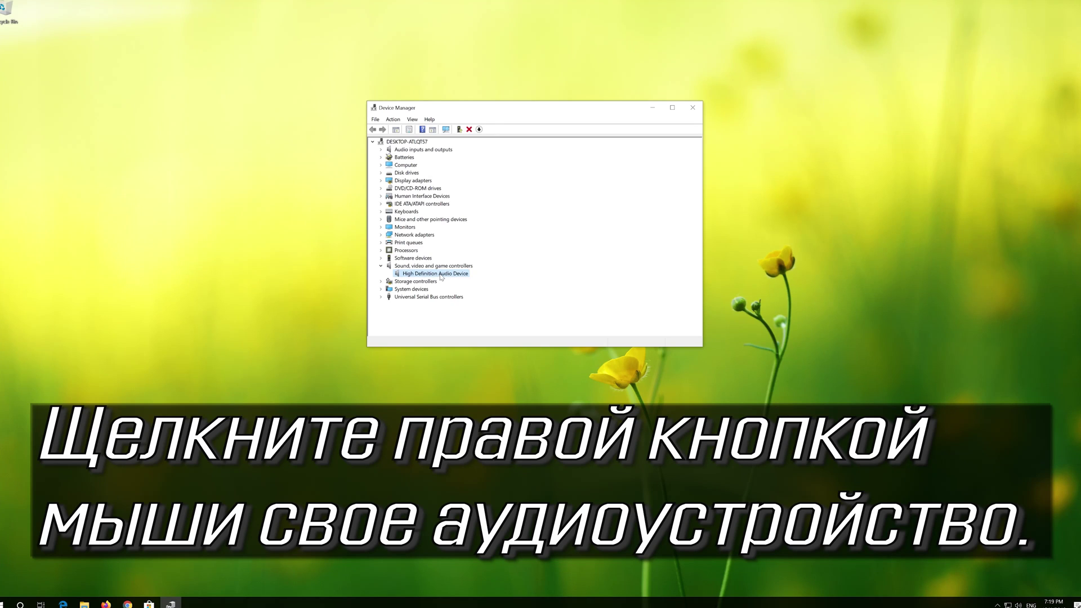
Uninstall the High Definition Audio Device, confirm the removal, and close Device Manager
right_click(441, 275)
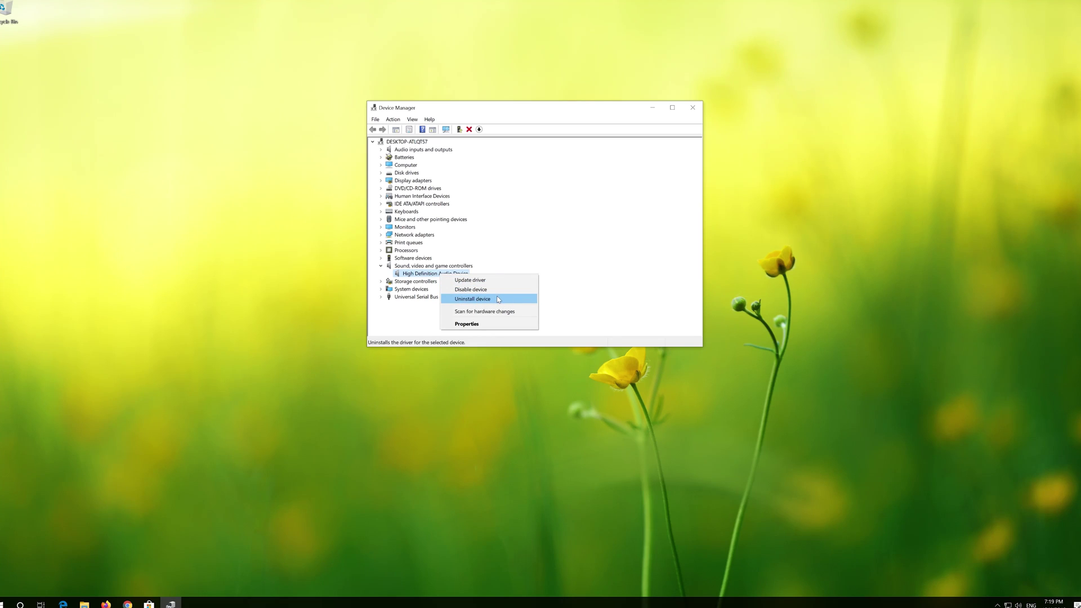
click(499, 300)
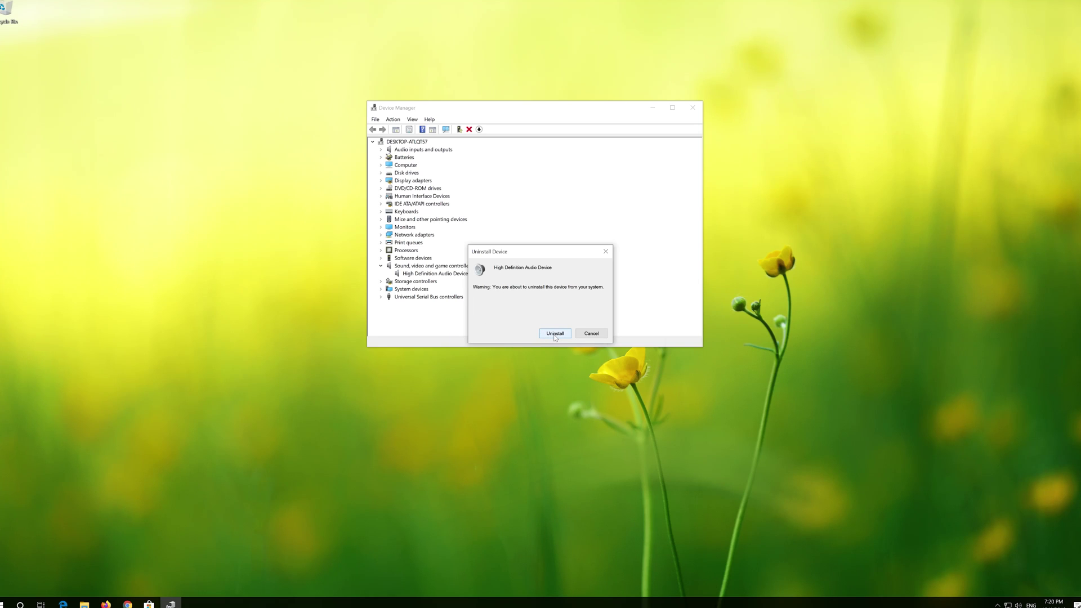
click(554, 333)
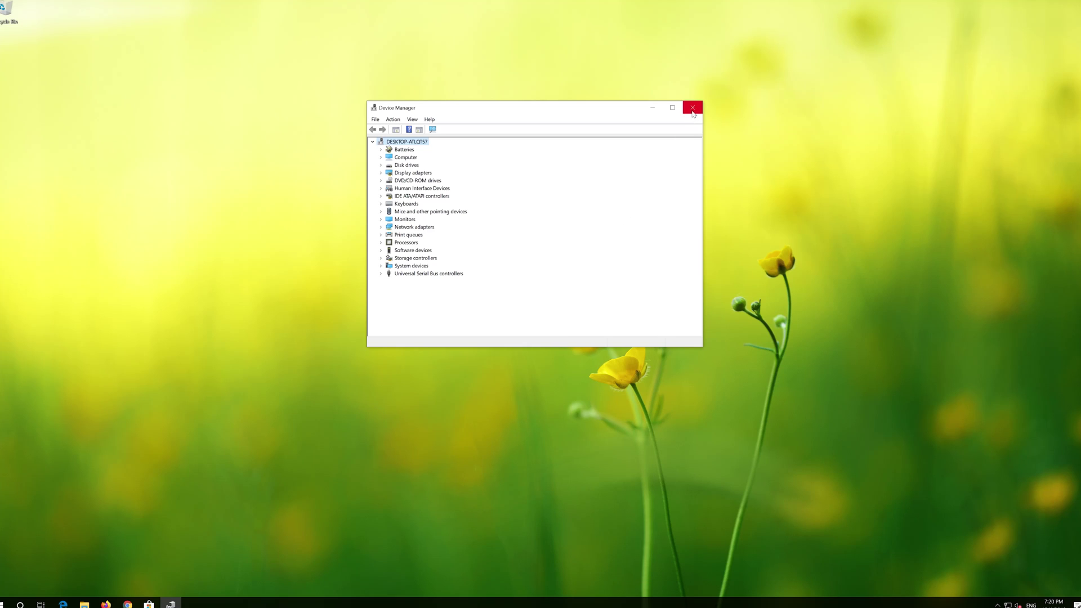
click(691, 107)
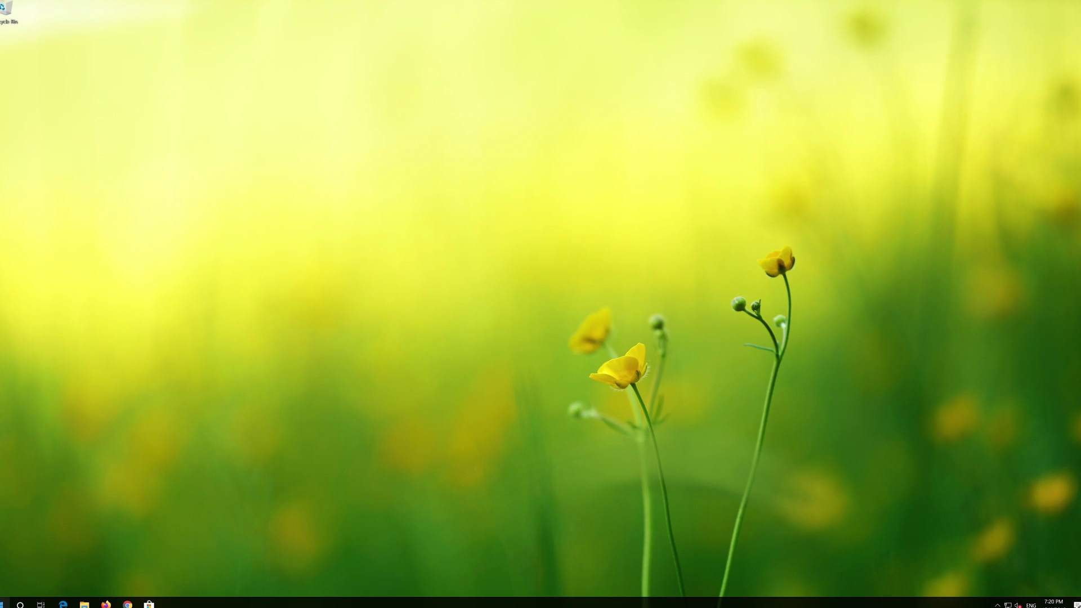
click(5, 603)
Restart the computer, then open Control Panel from the Start search results
click(3, 587)
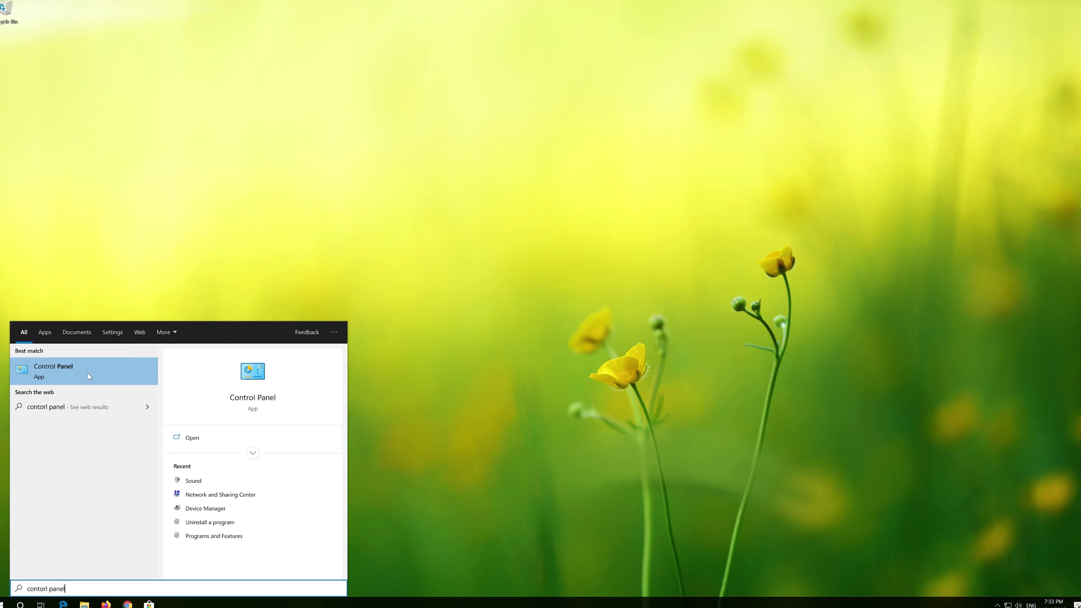
click(89, 376)
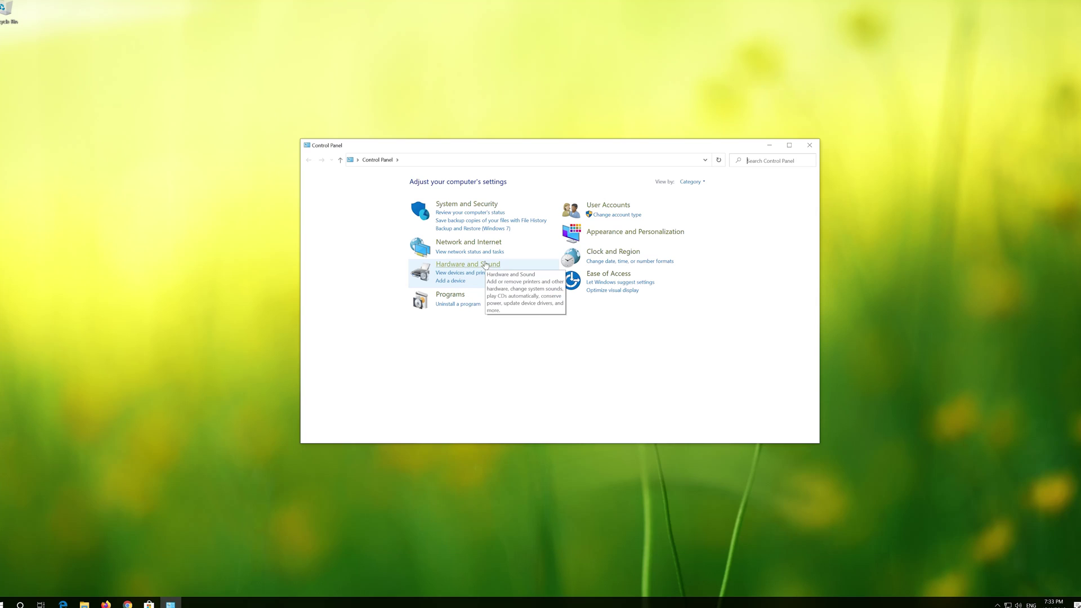
Open the Sound dialog's Playback tab through Hardware and Sound
click(457, 269)
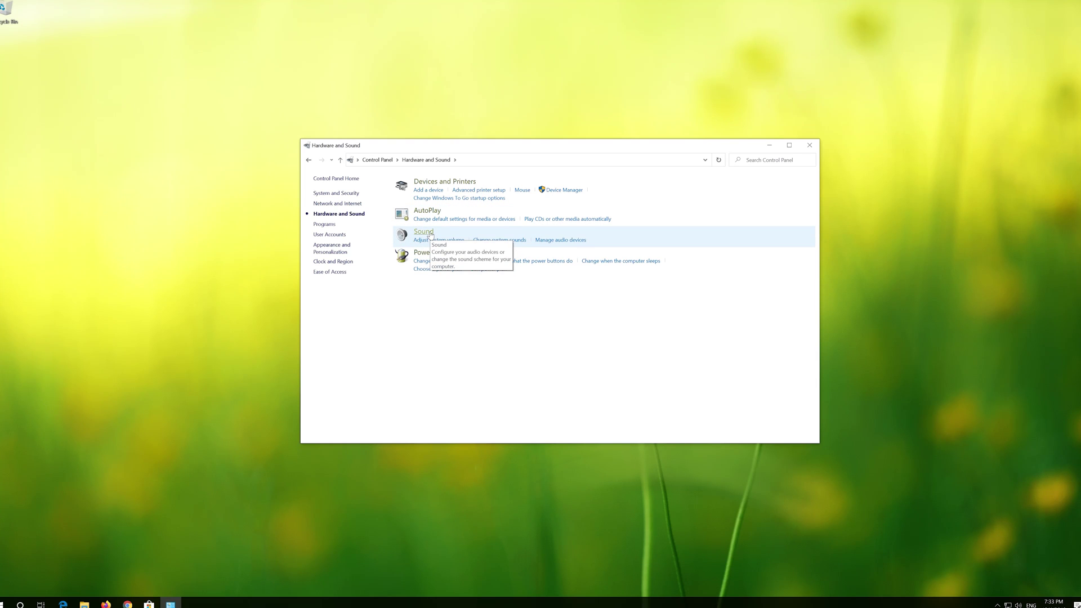
click(430, 235)
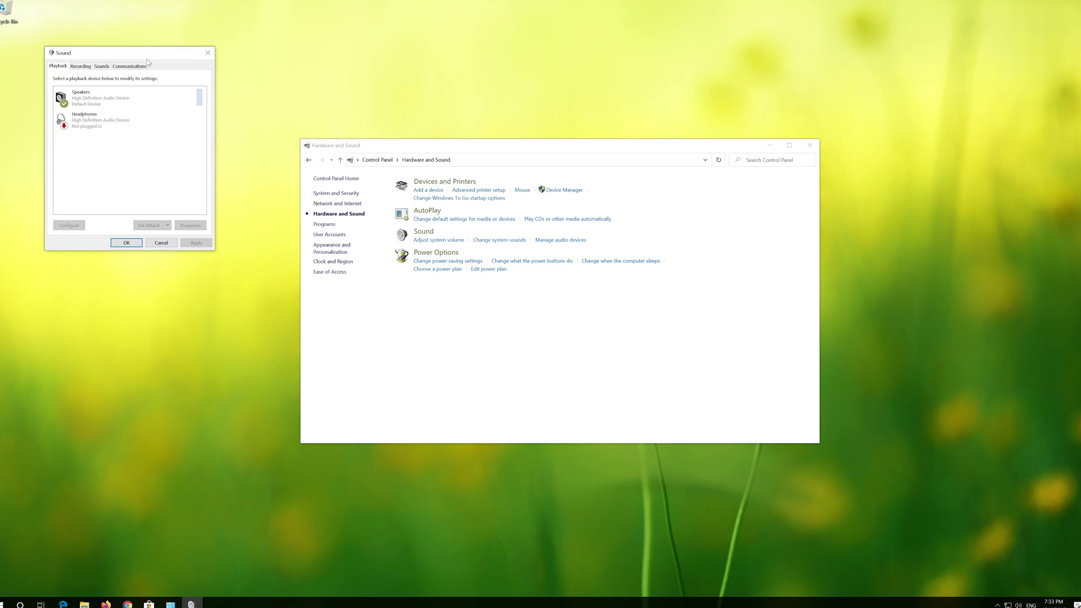
Centre the Sound window and bring up the context menu for the Speakers playback device
drag(147, 54, 535, 162)
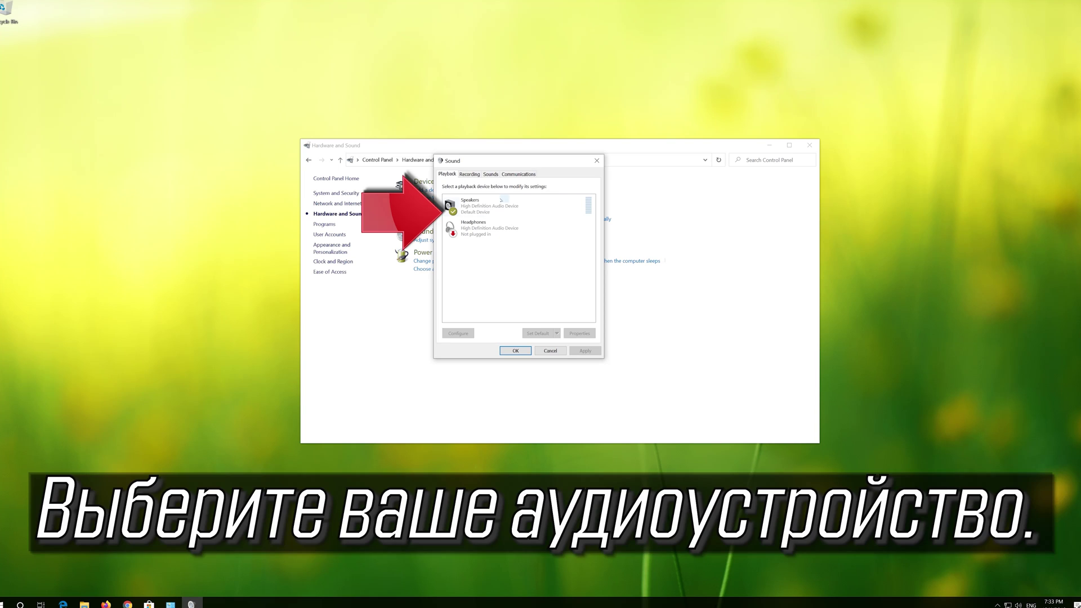
click(514, 211)
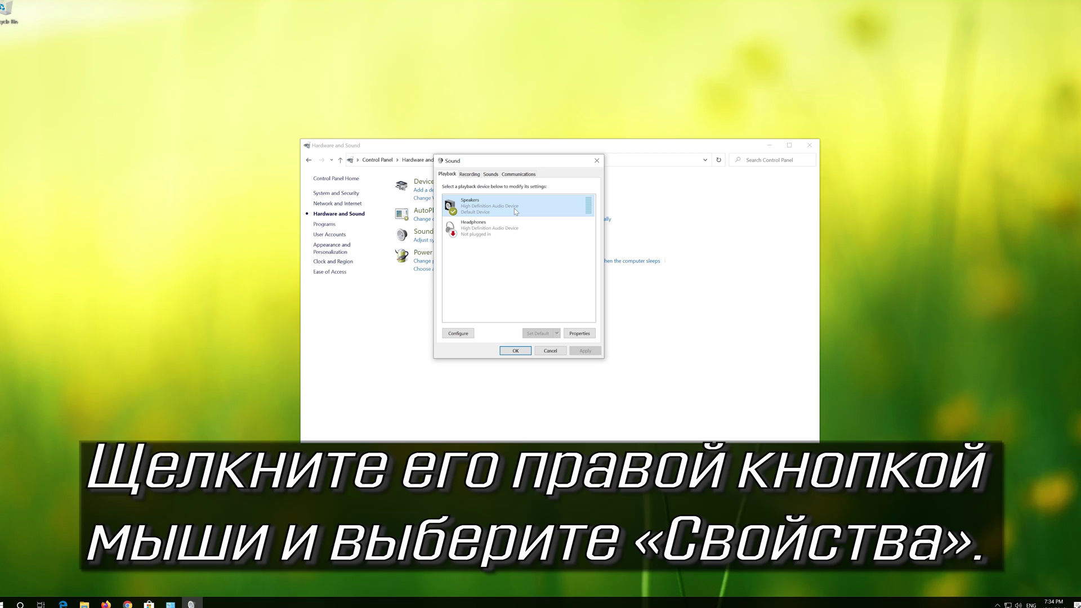
right_click(515, 209)
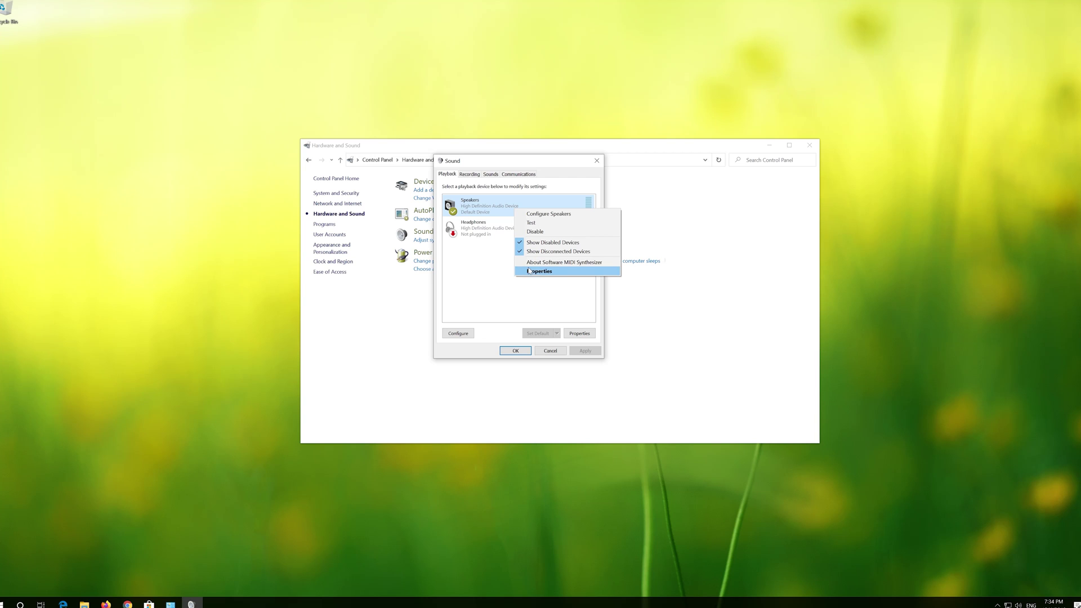
Check 'Disable all enhancements' in the Speakers properties and apply it
click(576, 273)
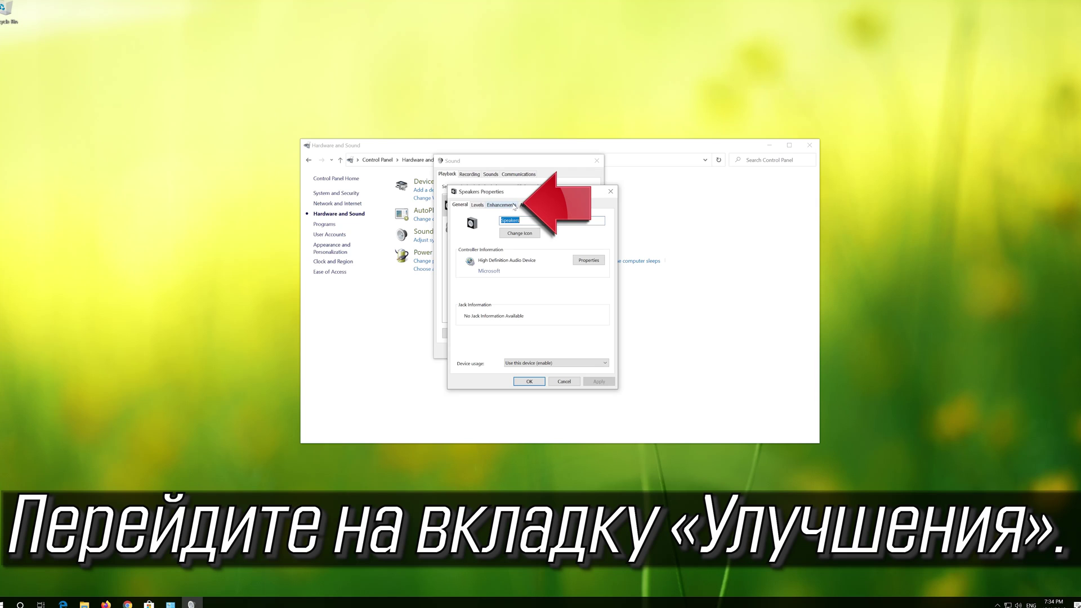
click(513, 206)
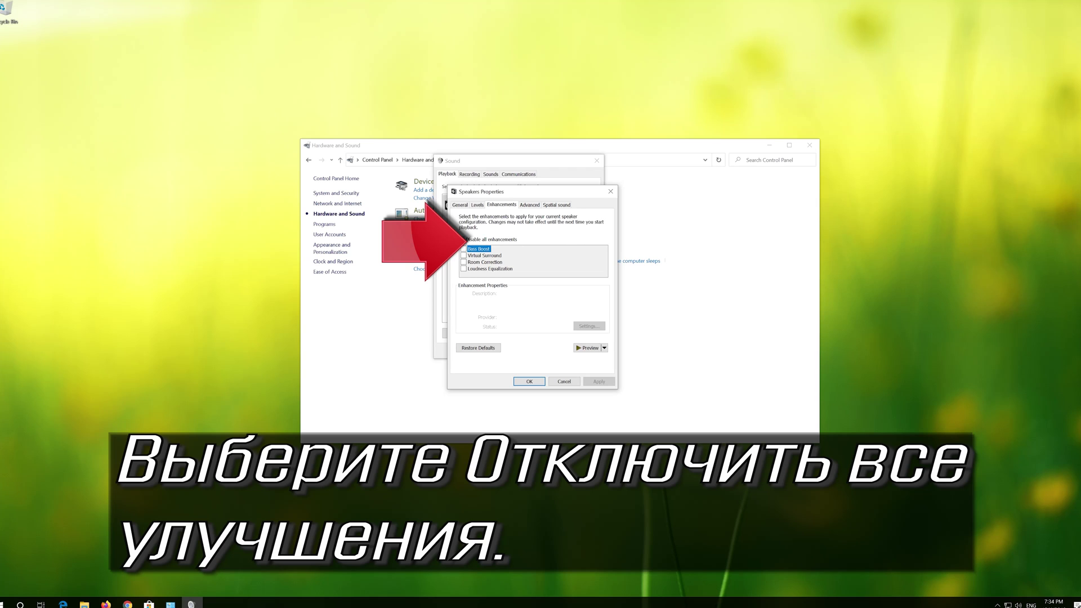
click(463, 239)
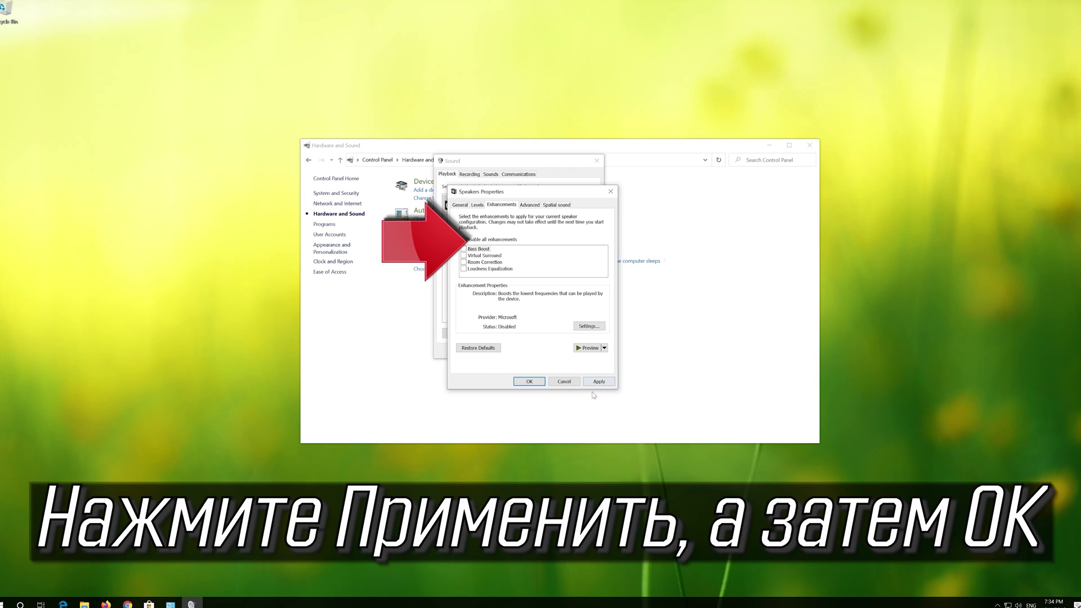
click(608, 382)
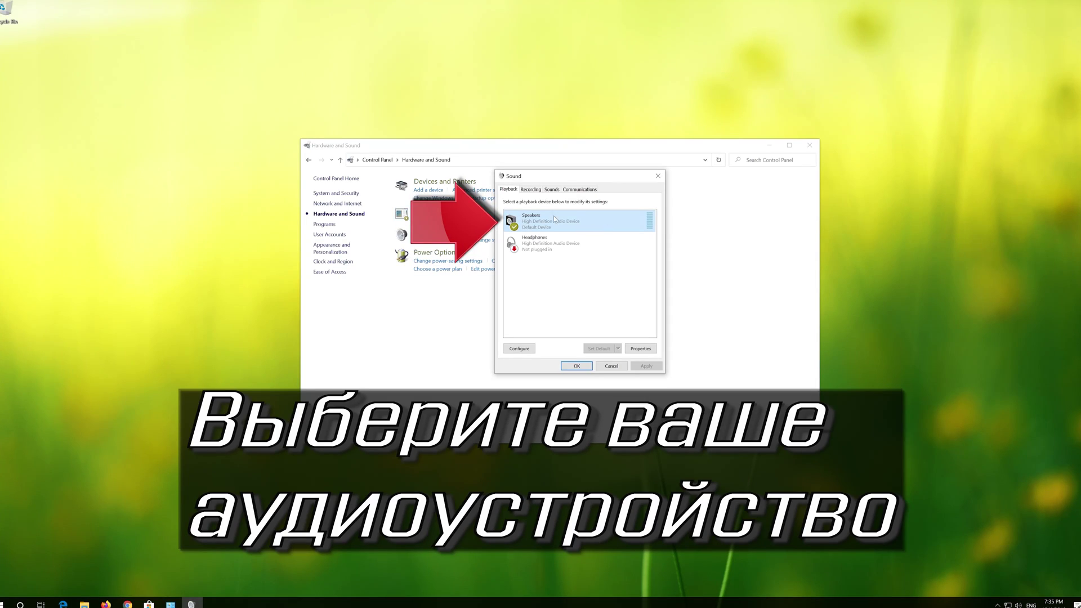
Show the Speakers' Advanced tab with its 16 bit, 44100 Hz default format
right_click(568, 221)
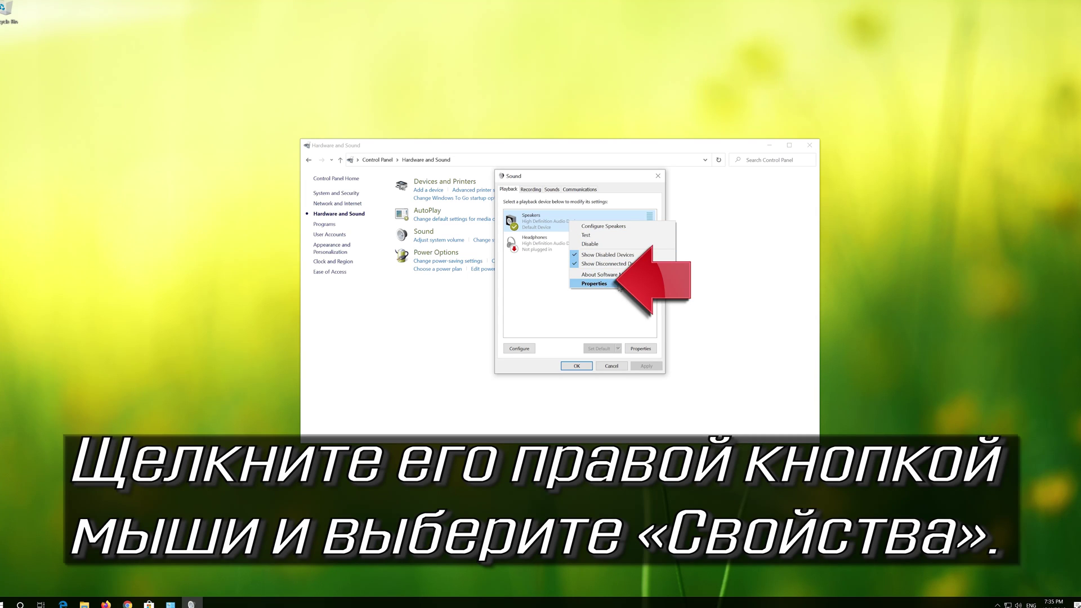
click(595, 284)
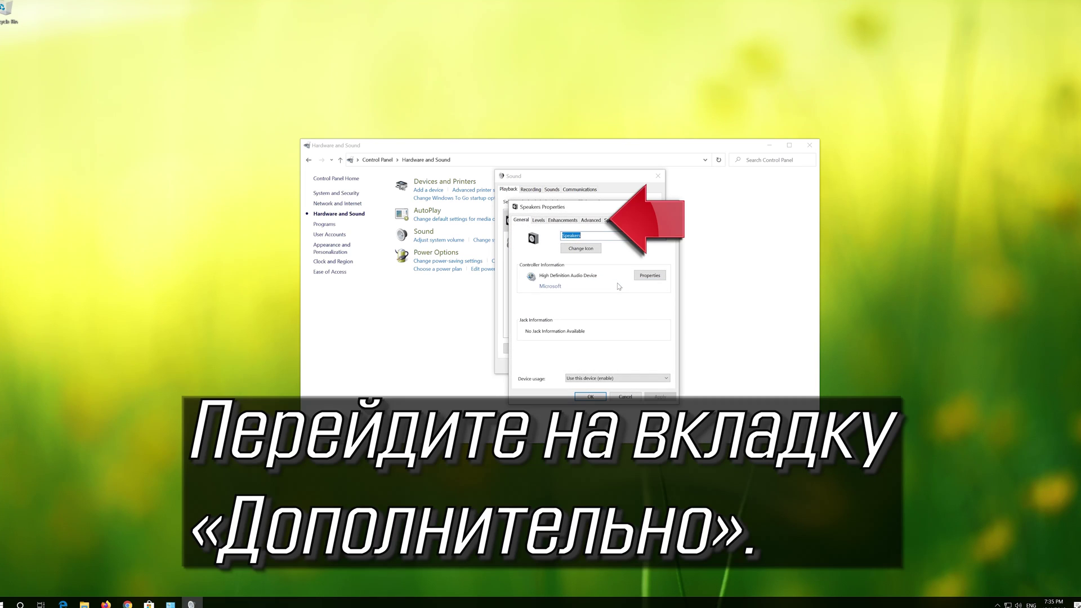
click(591, 220)
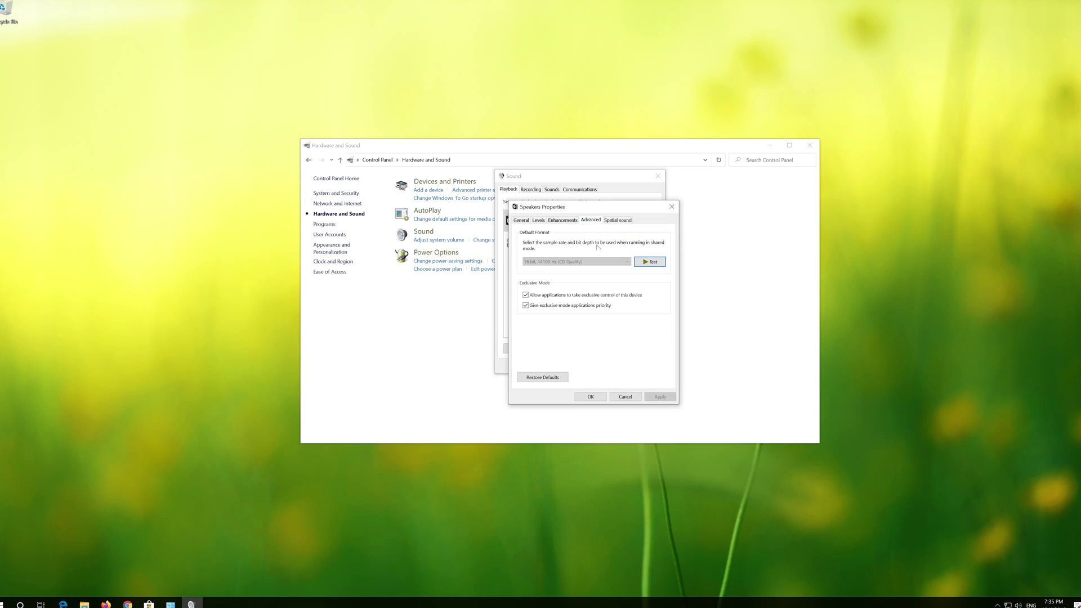